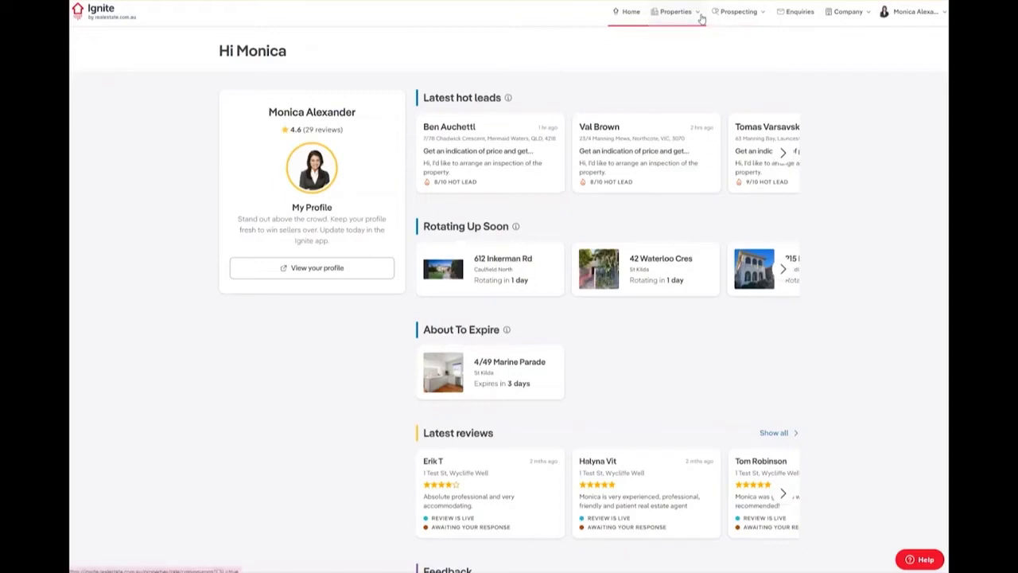
- Bring up the Properties dropdown in Ignite's top navigation
mouse_move(701, 19)
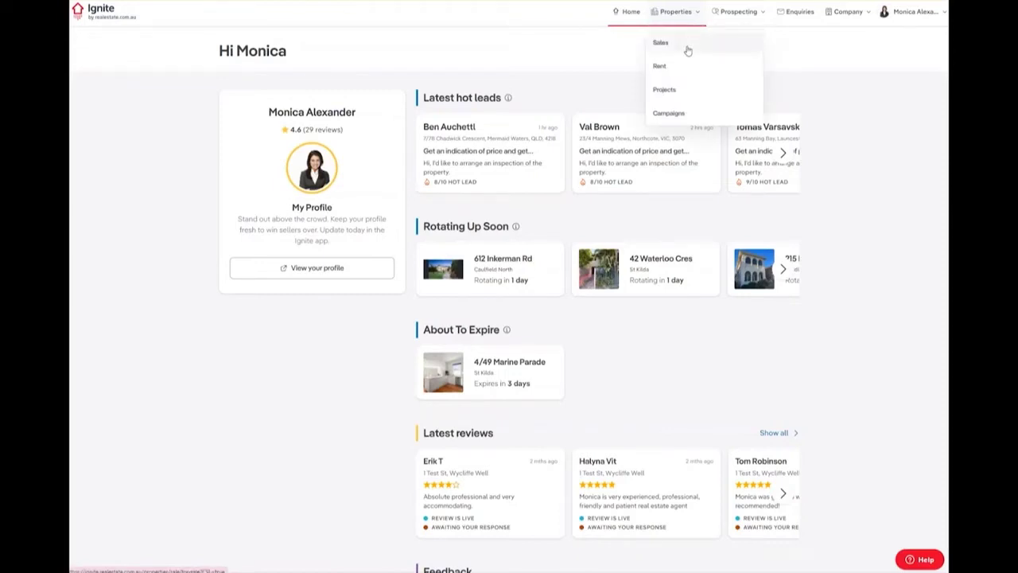
- Go to Sales properties, switch to Coming Soon listings and start a new Coming Soon listing
click(687, 46)
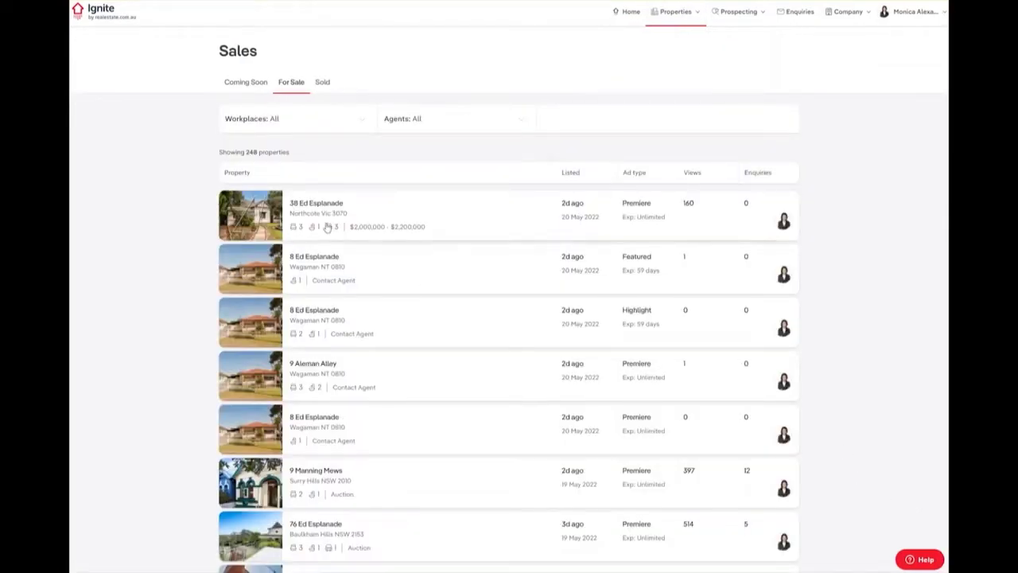
click(249, 87)
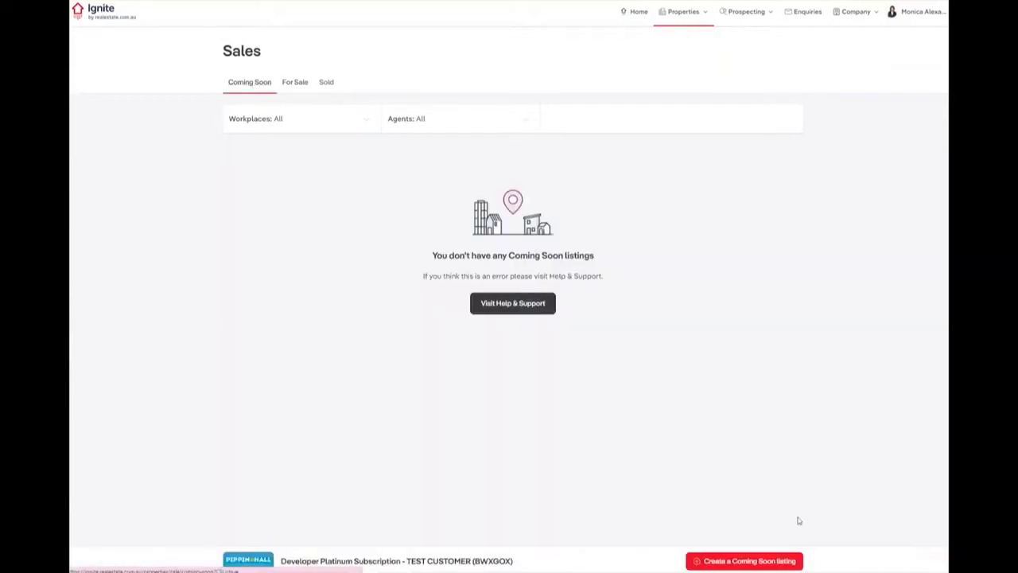
click(792, 561)
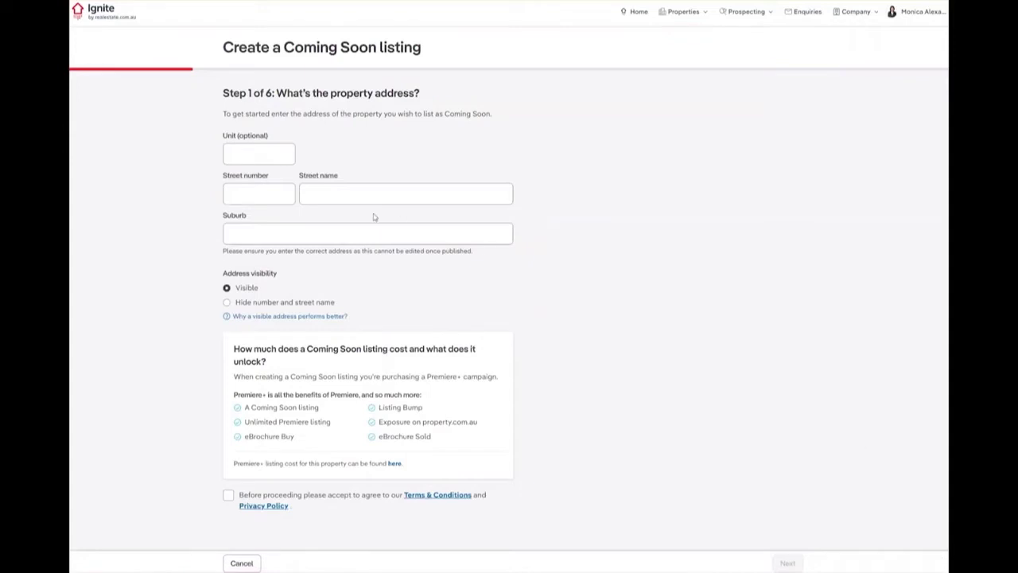
click(239, 195)
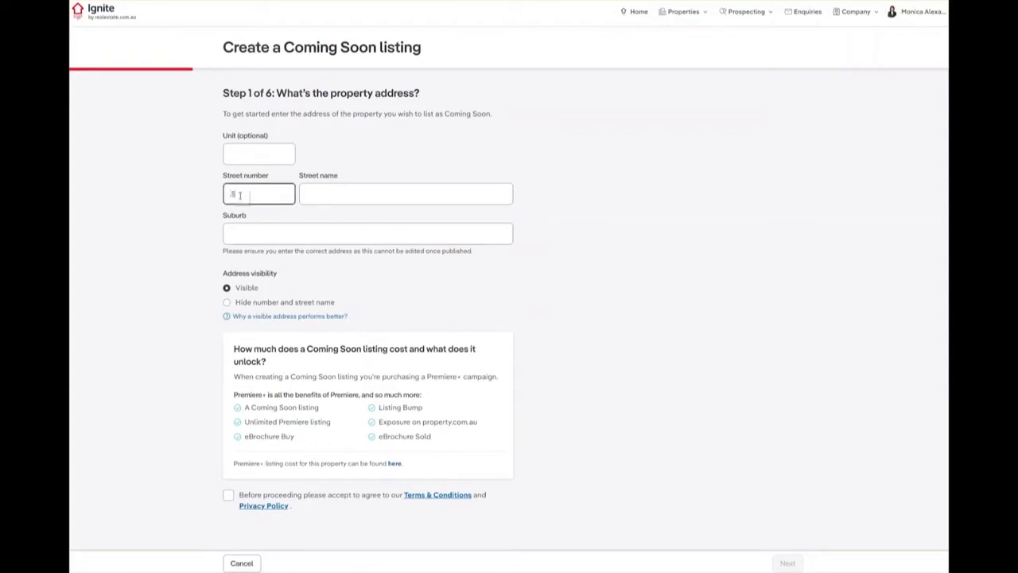
click(319, 194)
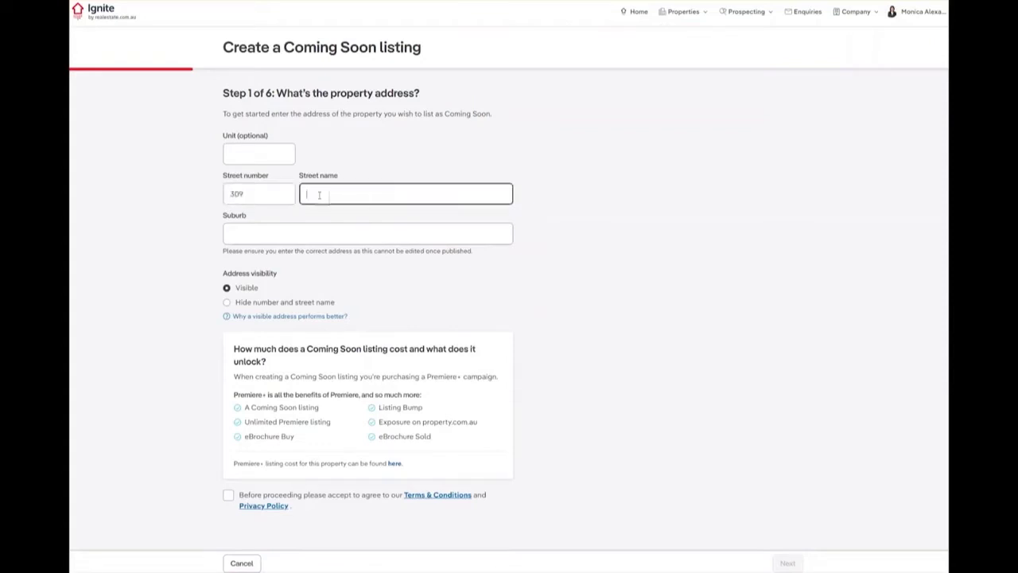
click(311, 230)
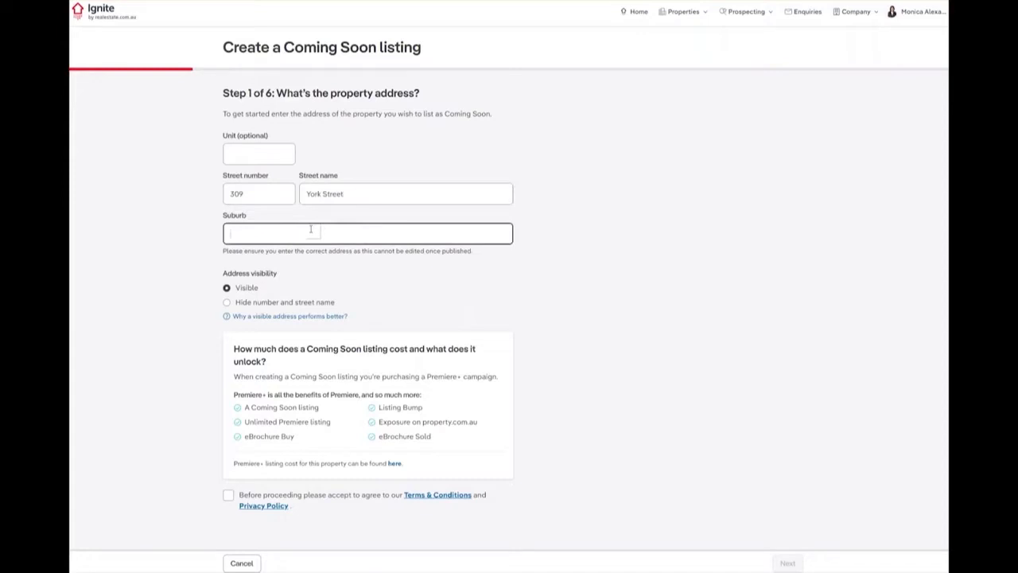
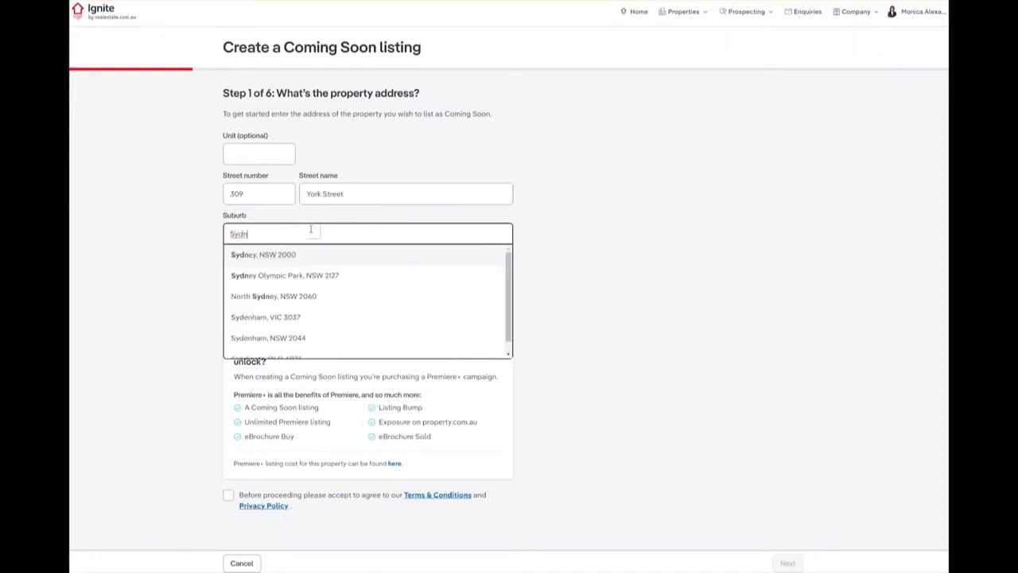
click(321, 257)
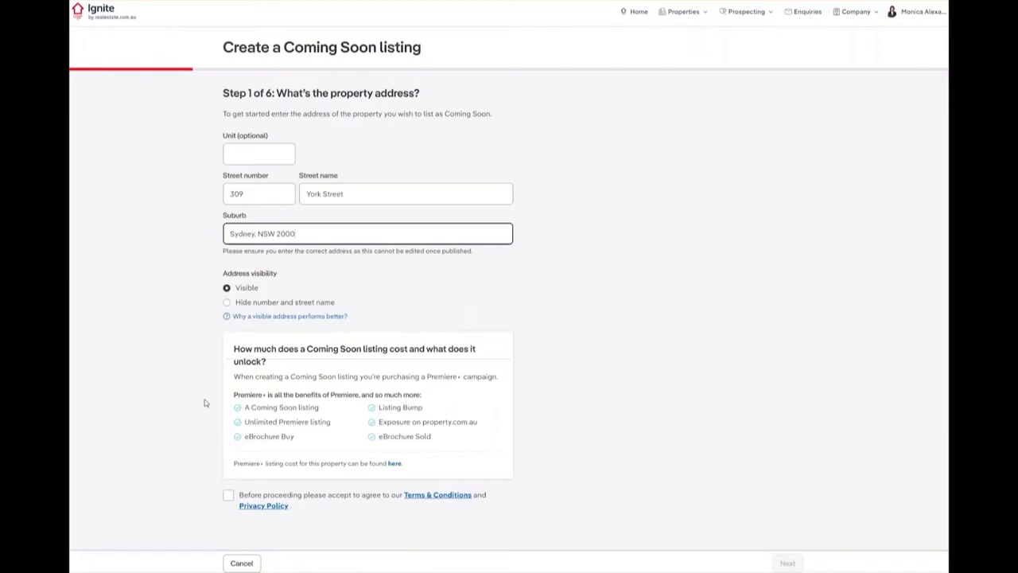
click(228, 496)
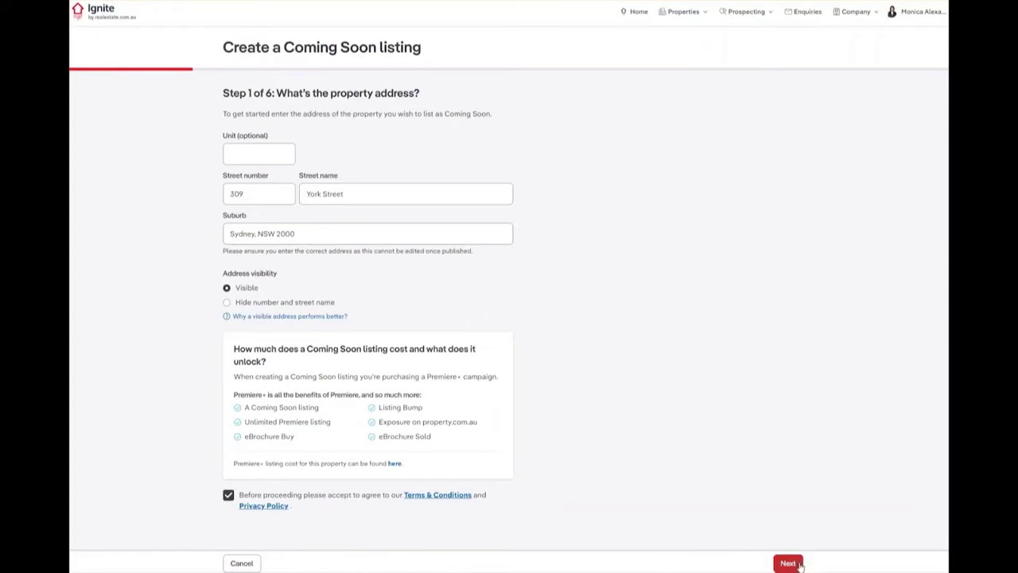
click(788, 563)
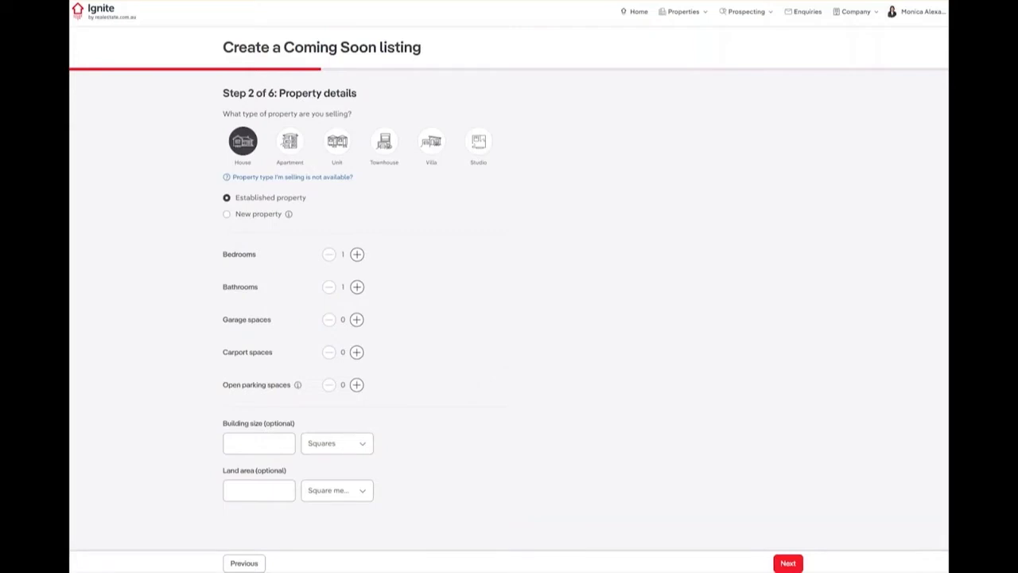
- Set 2 bedrooms, 2 bathrooms, and 1 each of garage, carport and open parking
click(336, 177)
mouse_move(288, 215)
click(357, 256)
click(357, 287)
click(357, 319)
click(357, 352)
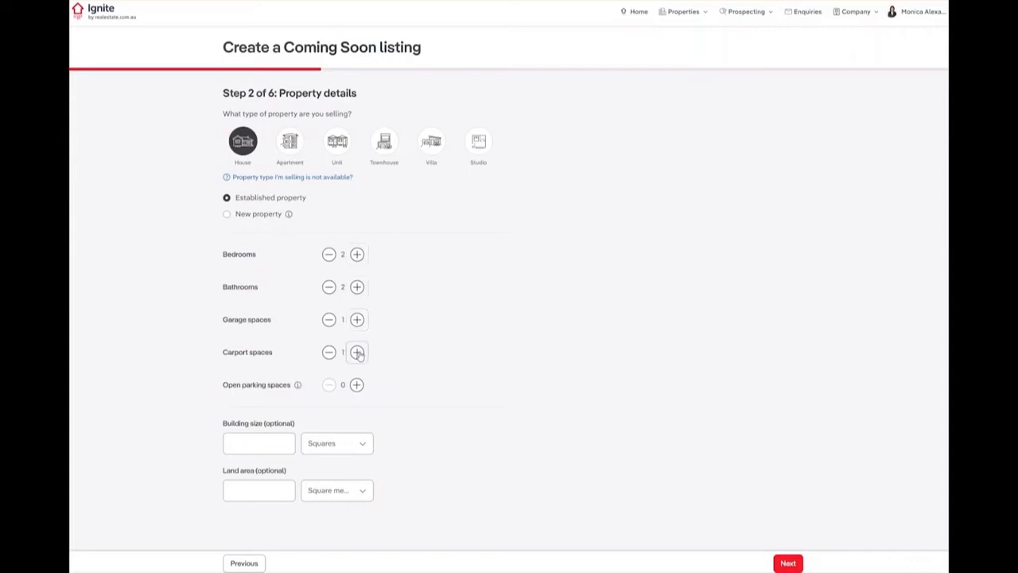
click(357, 385)
- Keep building size in Squares and land area in square metres, then continue
click(366, 444)
click(366, 444)
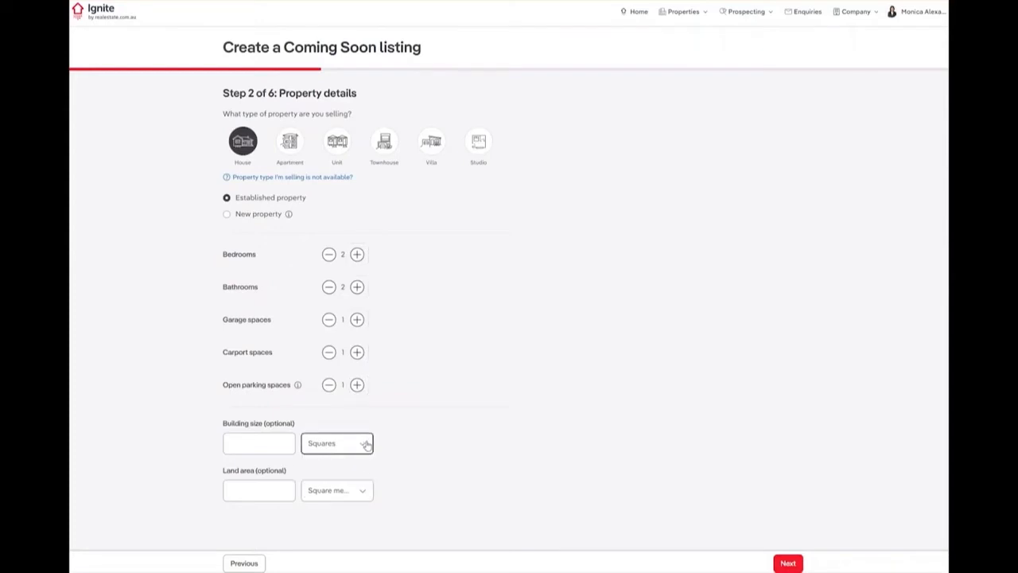
click(363, 493)
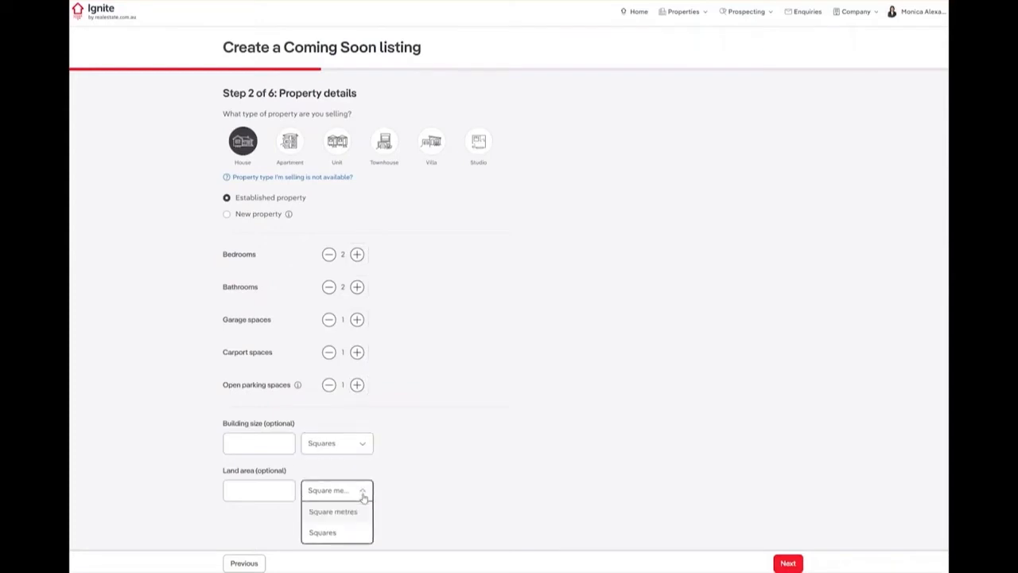
click(363, 494)
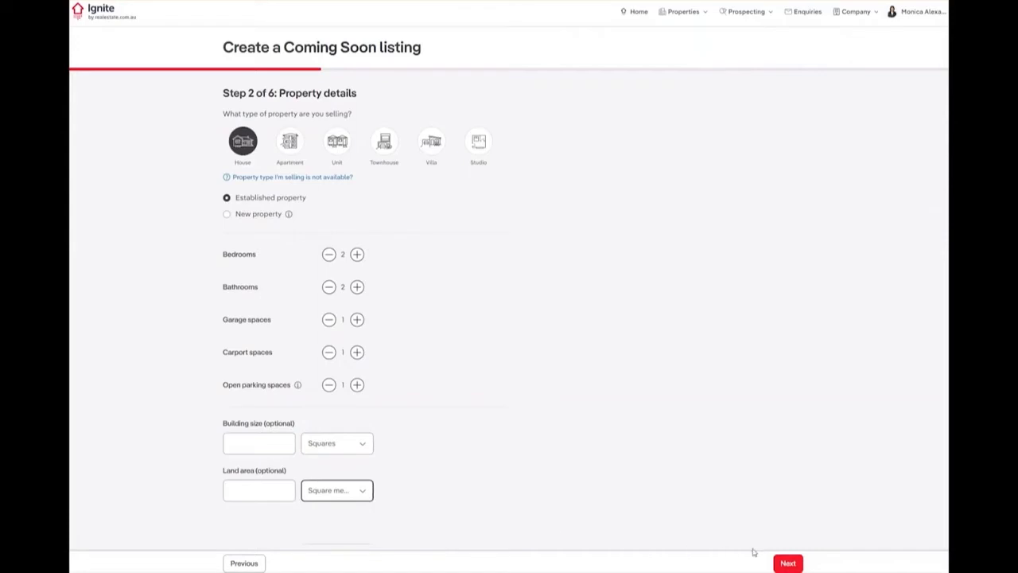
click(797, 564)
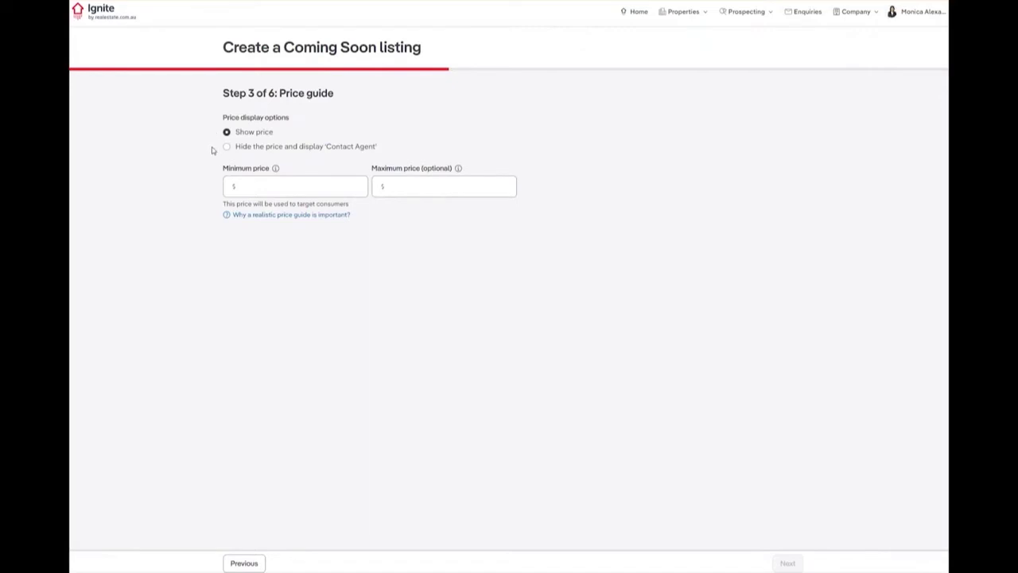
- Enter a 50000 minimum and 55000 maximum price guide, check the maximum-price note, and continue
click(254, 184)
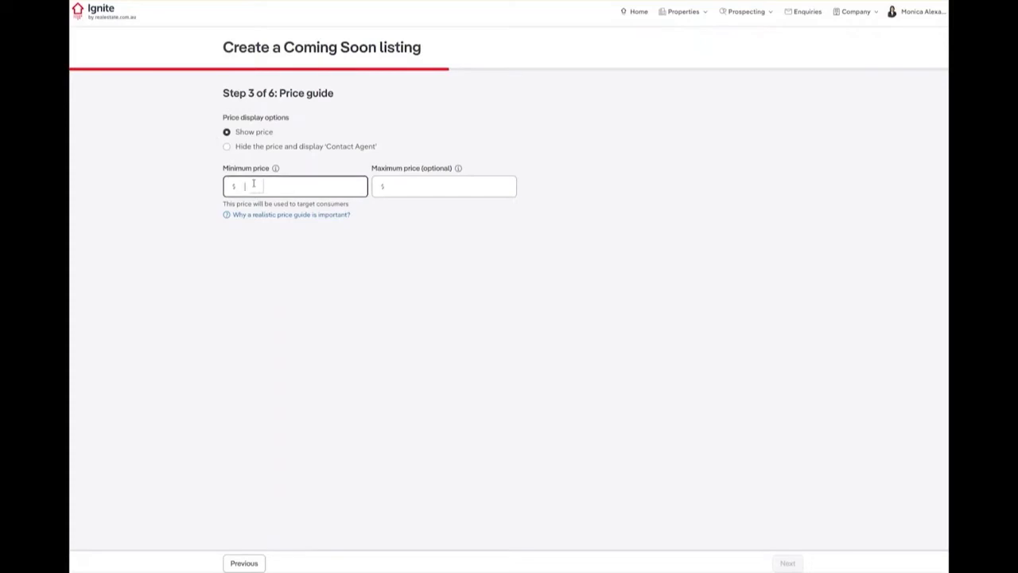
text(50000)
click(422, 188)
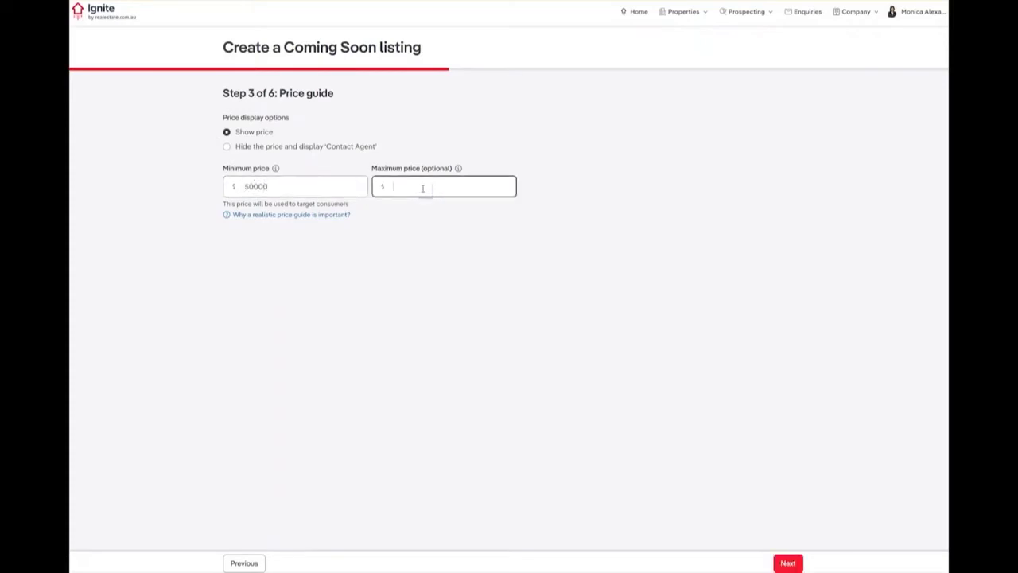
text(55000)
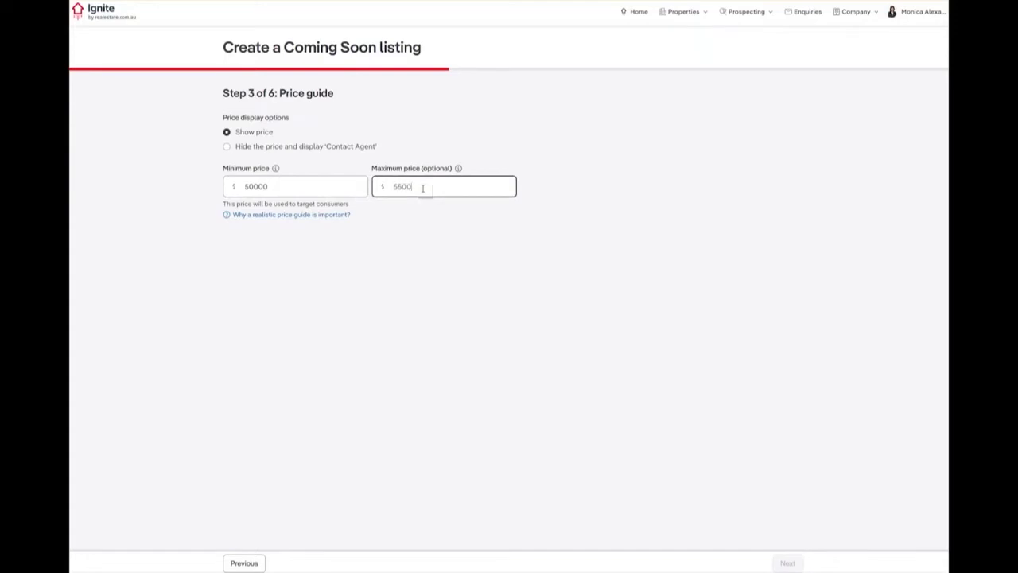
click(443, 205)
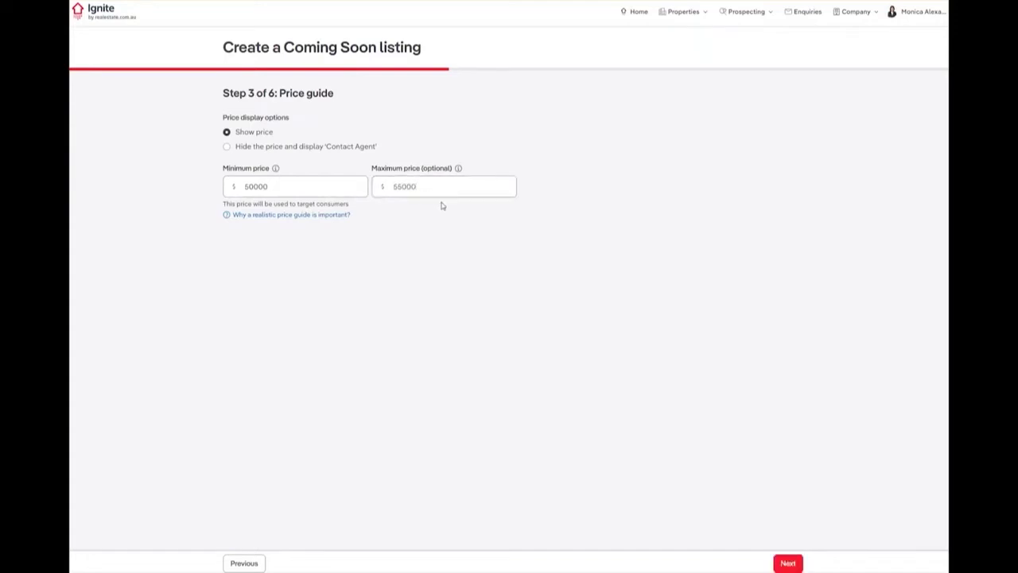
click(459, 170)
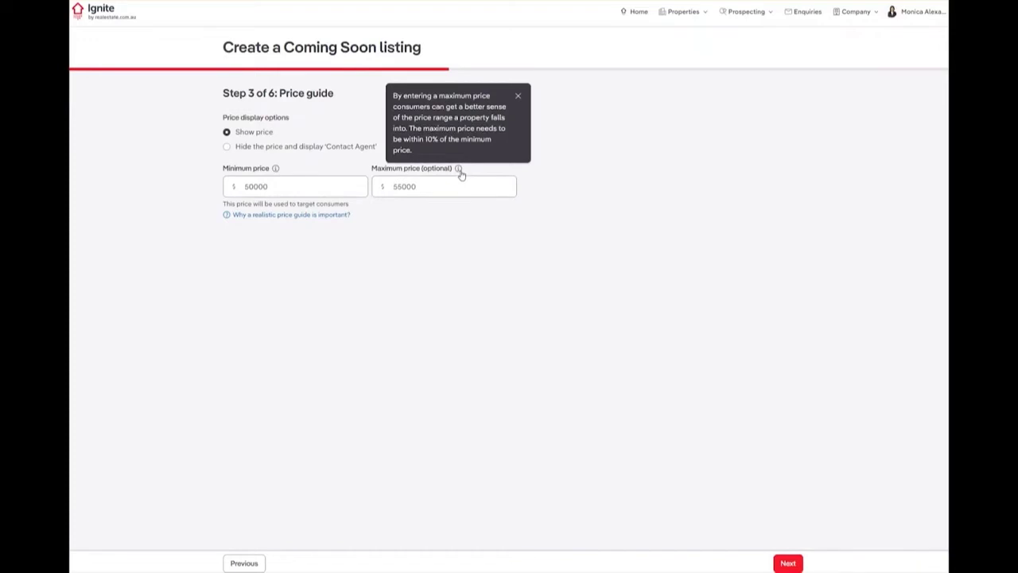
click(461, 173)
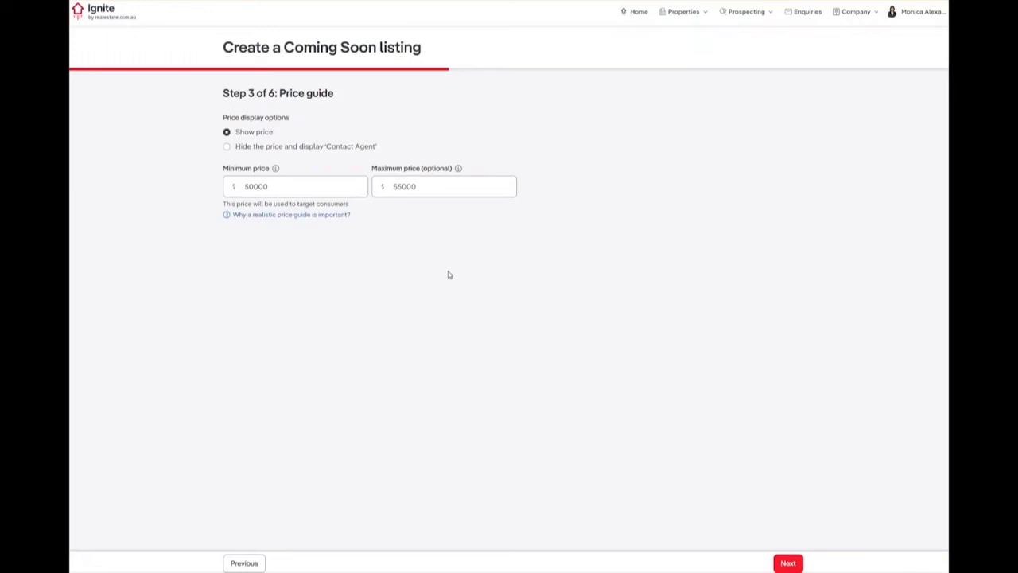
click(787, 565)
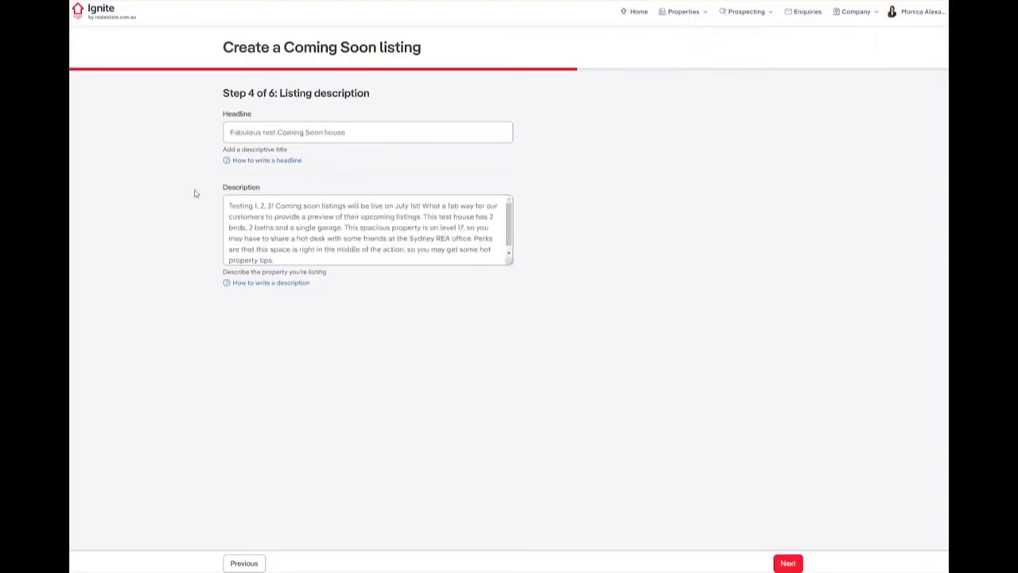
- Check the headline and description writing tips, then continue to the photos step
click(228, 161)
click(242, 284)
click(788, 563)
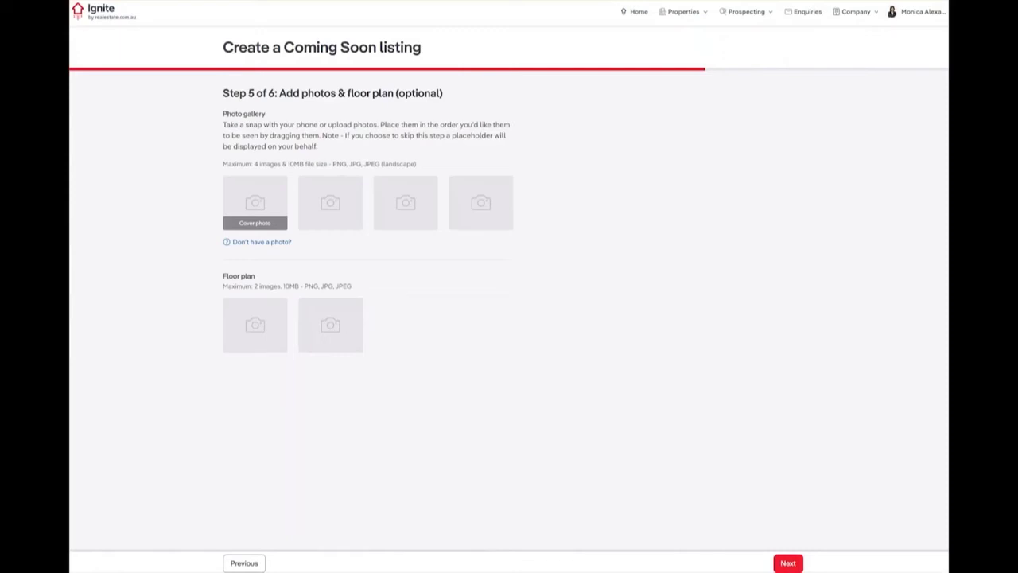
- Add a house image as the cover photo and continue to selling agents
click(227, 244)
click(276, 205)
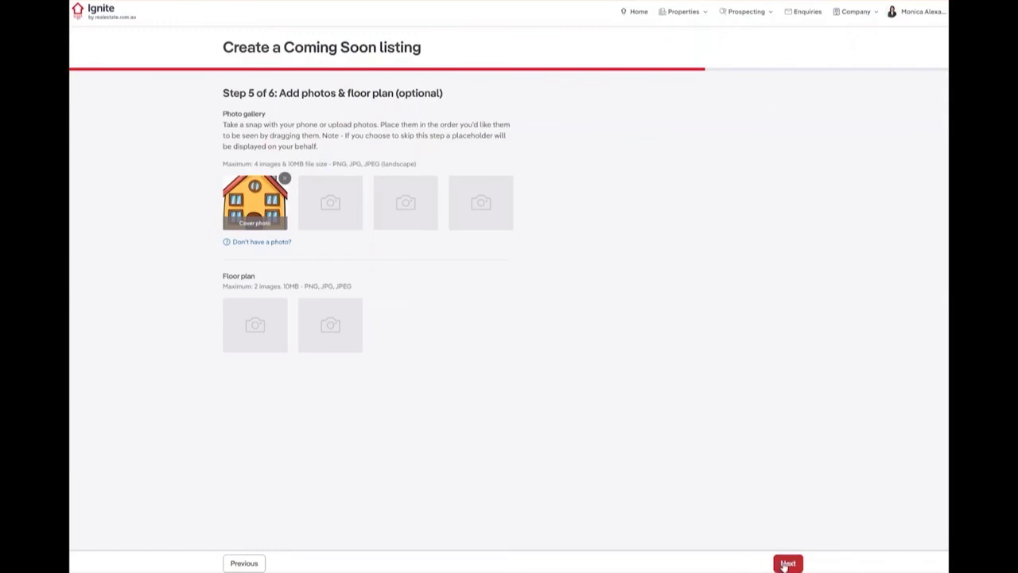
click(787, 563)
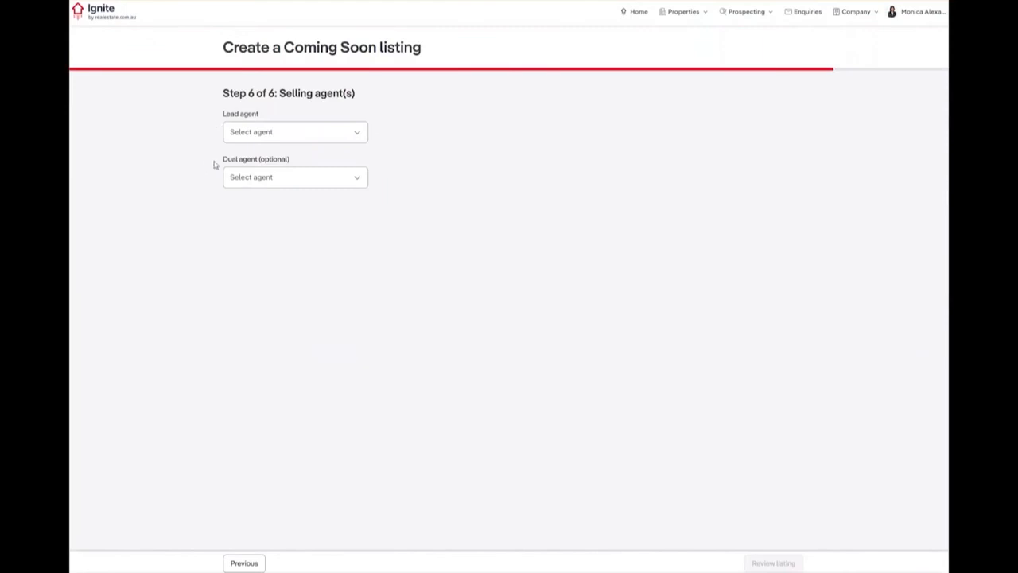
- Choose yourself as lead agent and a colleague as dual agent, then open the listing review
click(354, 134)
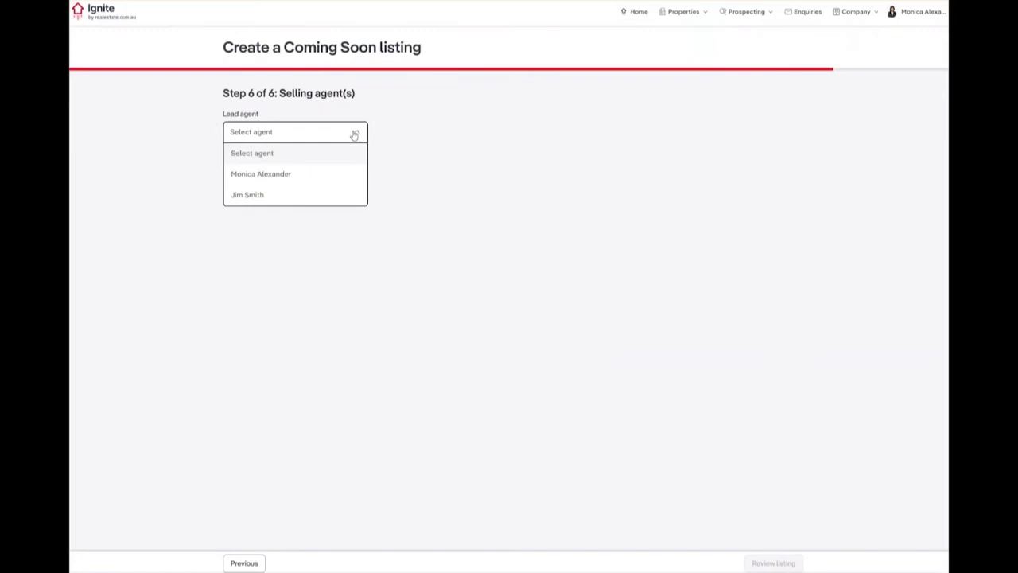
click(338, 174)
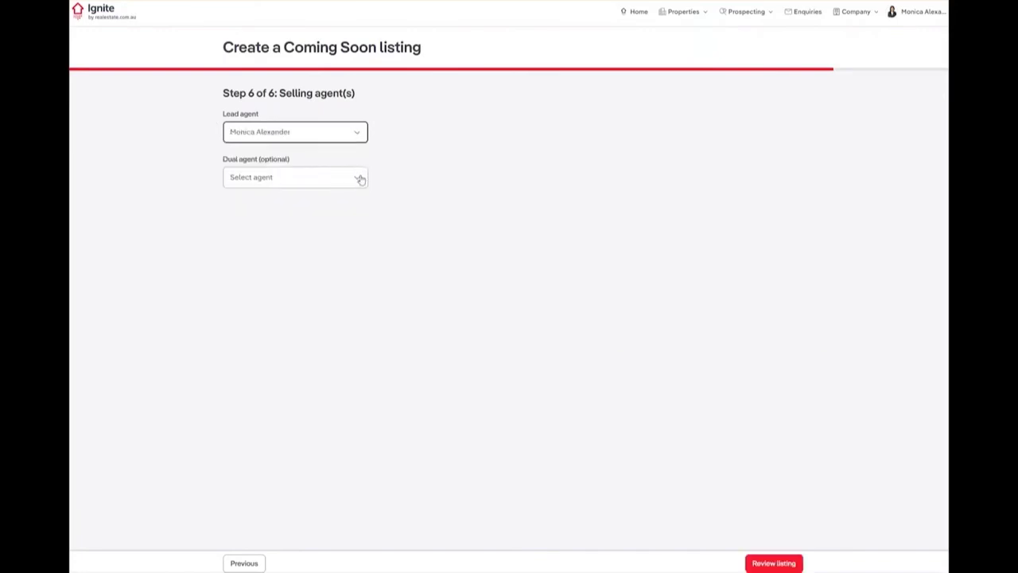
click(359, 178)
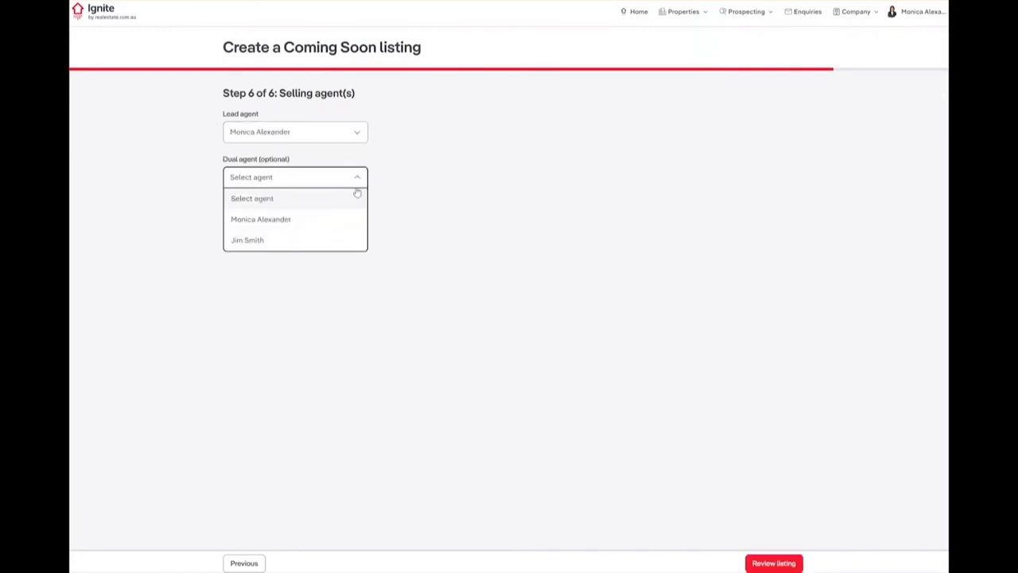
click(339, 241)
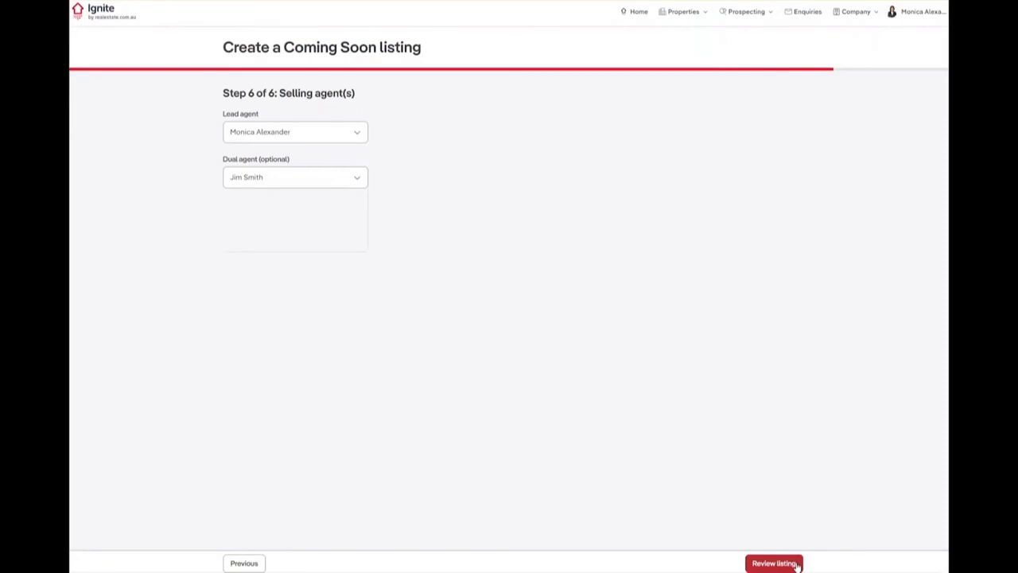
click(797, 565)
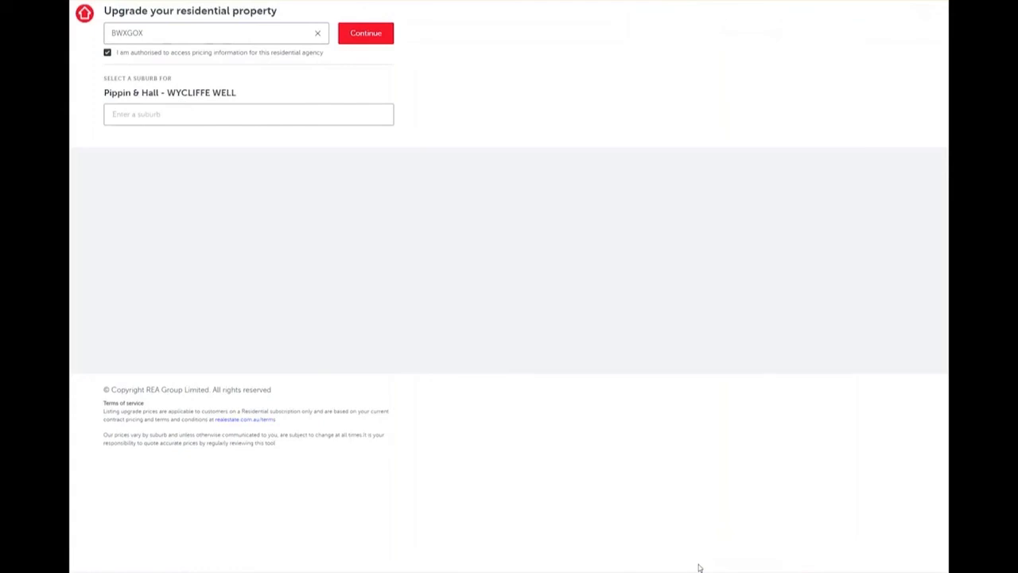
- Close the pricing page with Ctrl+W to return to the listing review page
key(ctrl+w)
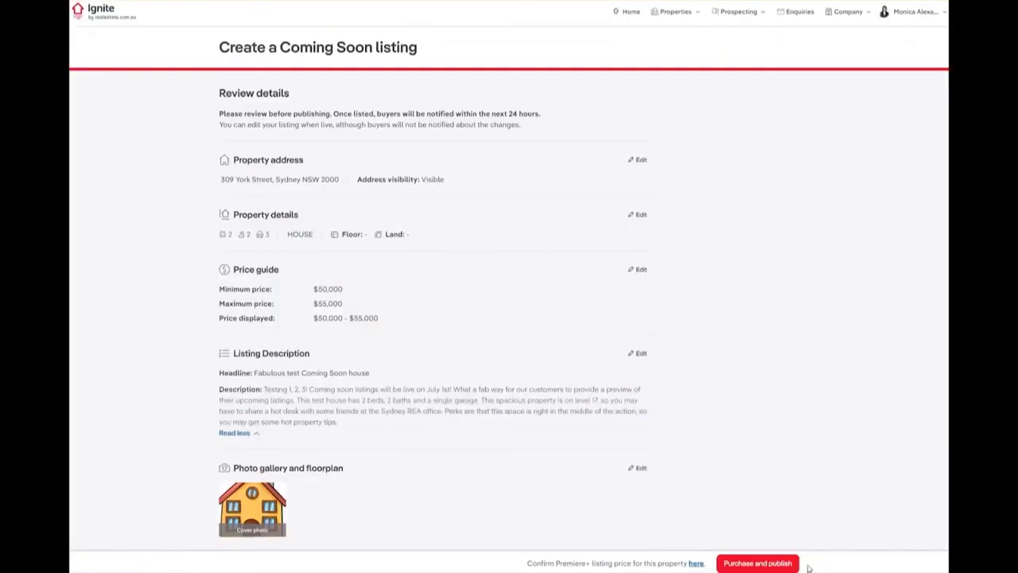